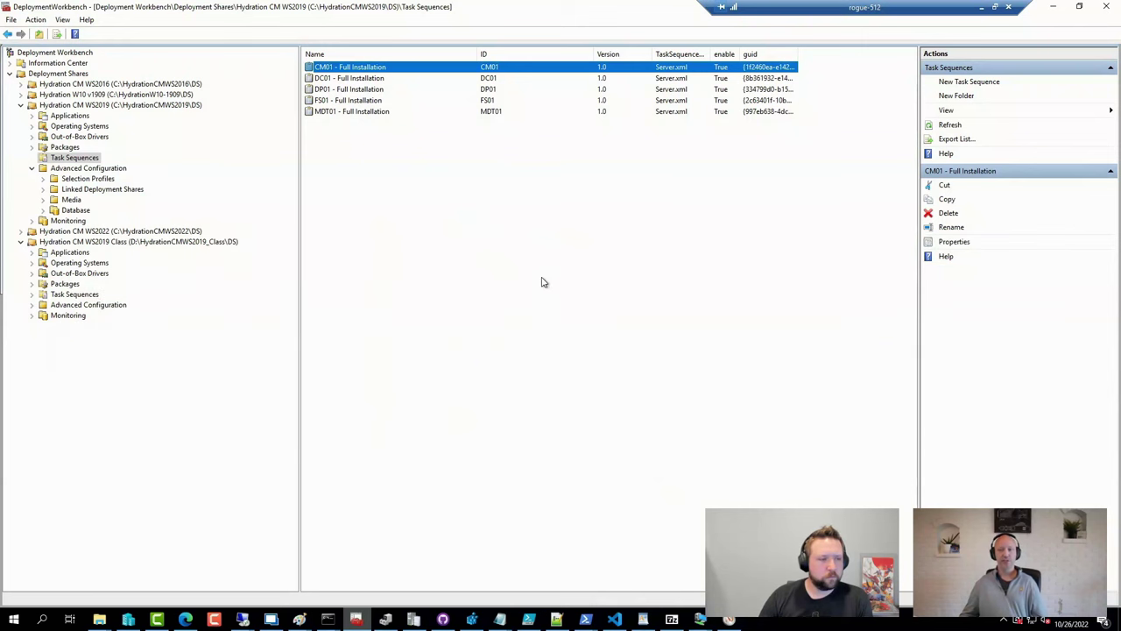
# Step: Switch to the Configuration Manager session on CM01 and show the first Windows 10 Enterprise x64 21H2 operating system image
pyautogui.click(271, 619)
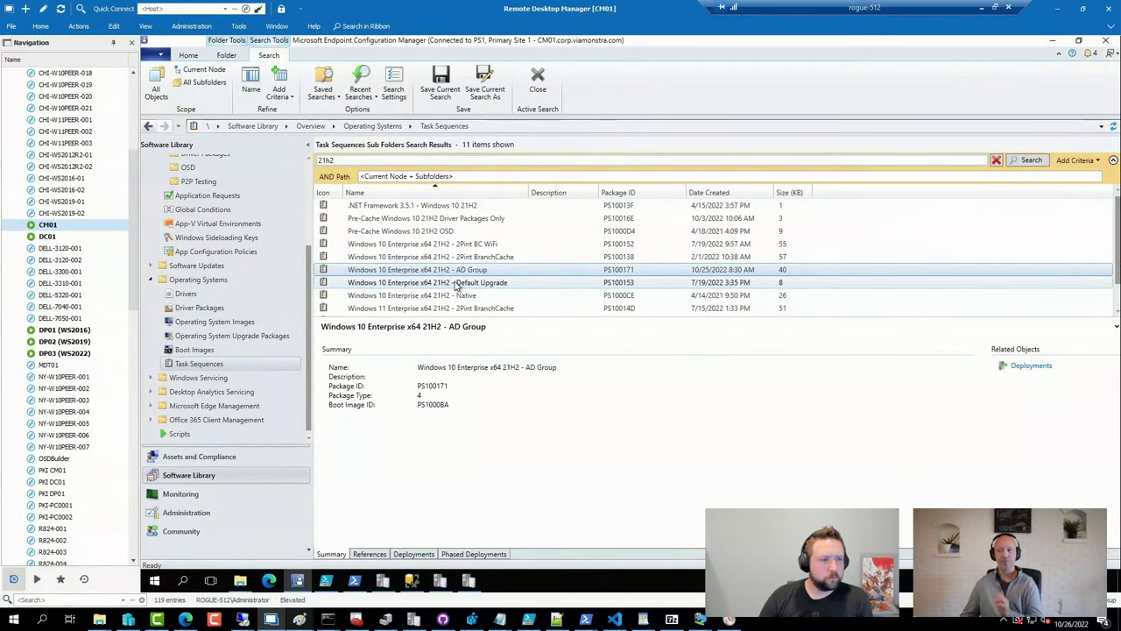
pyautogui.click(448, 259)
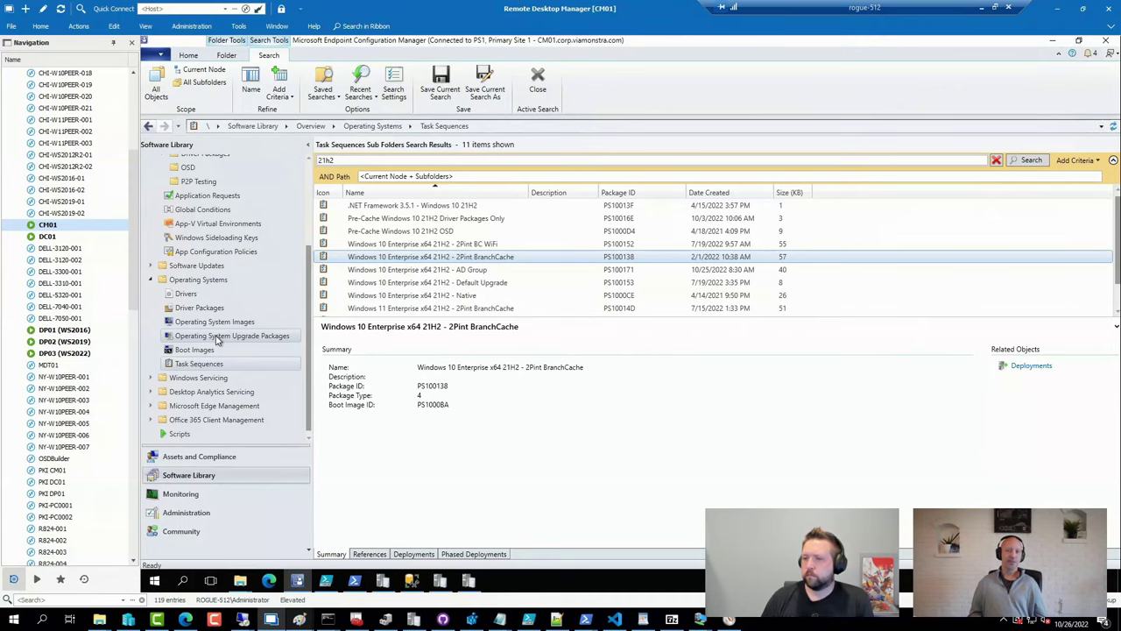
pyautogui.click(242, 322)
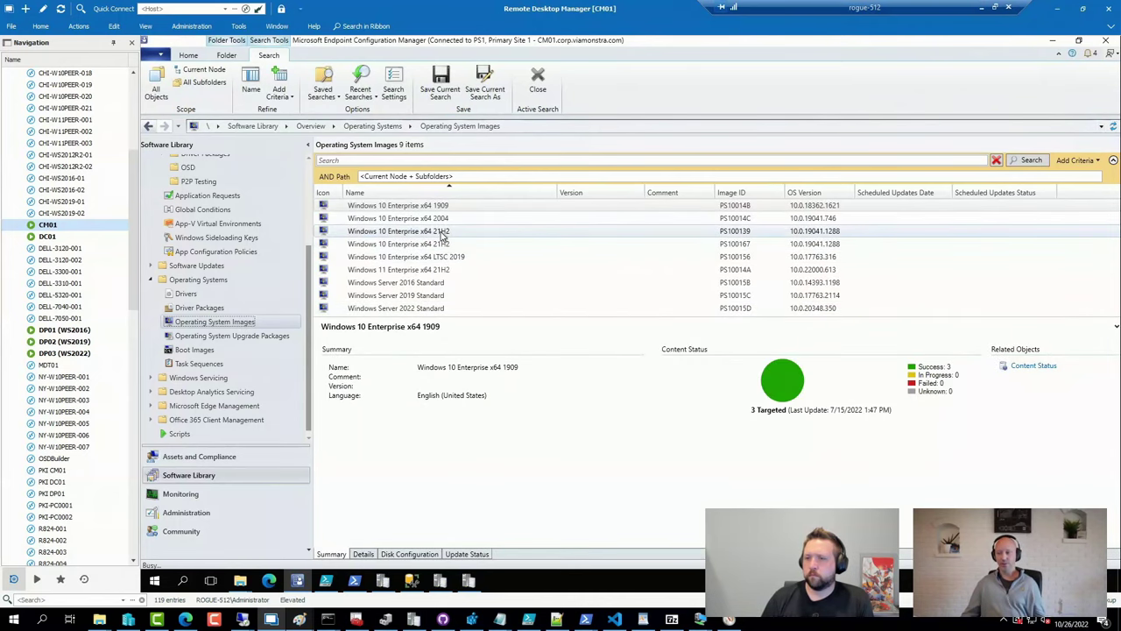
pyautogui.click(442, 231)
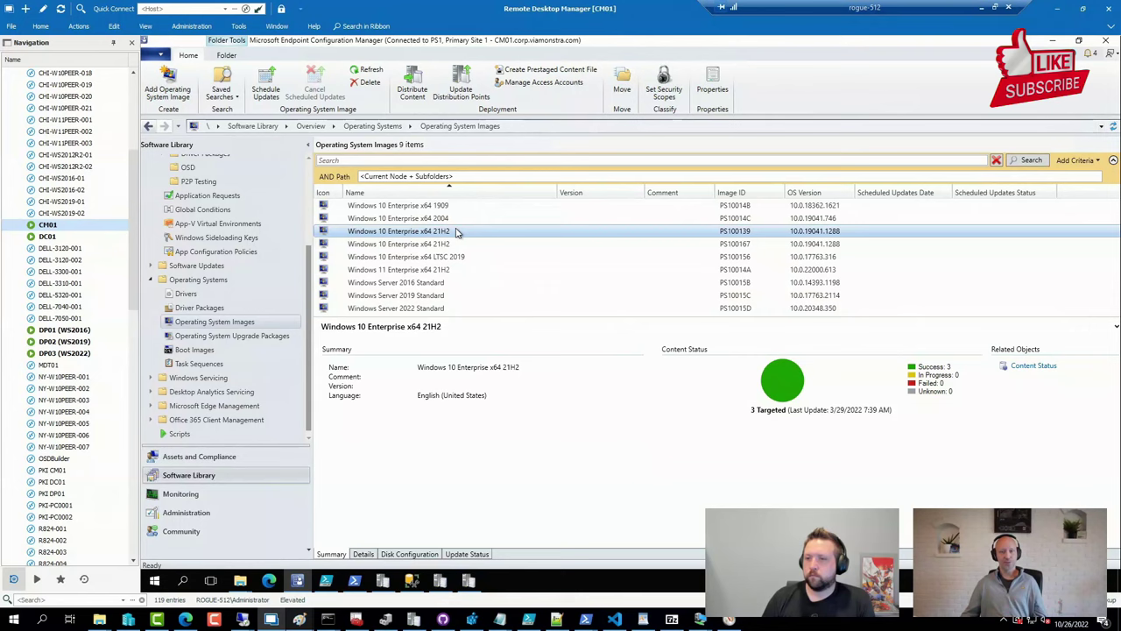
# Step: Search the task sequences for "21h2"
pyautogui.click(205, 365)
pyautogui.click(346, 160)
pyautogui.write('22h2')
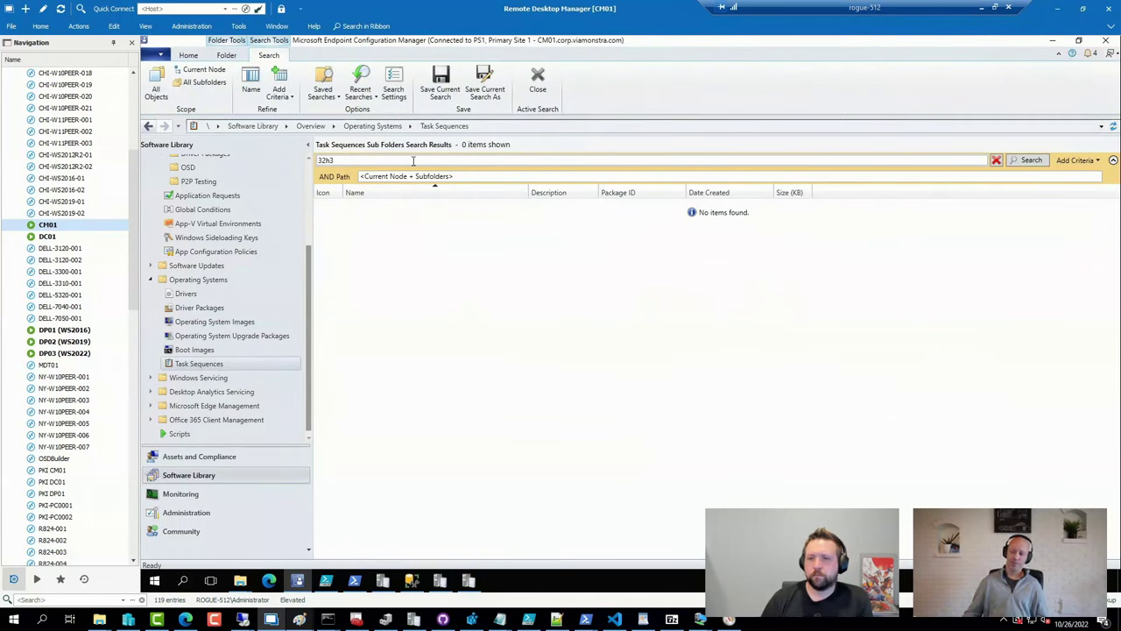
pyautogui.hotkey('ctrl', 'a')
pyautogui.write('21h2')
pyautogui.press('Return')
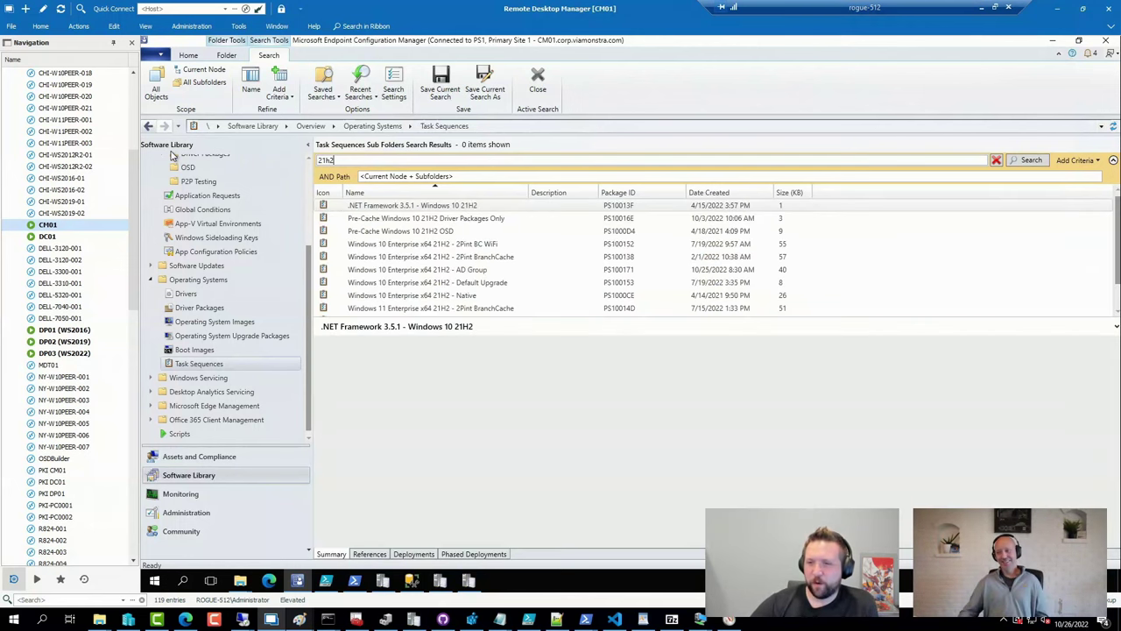
# Step: Open the Windows 10 Enterprise x64 21H2 - 2Pint BranchCache task sequence for editing and show its Apply Operating System step
pyautogui.rightClick(443, 259)
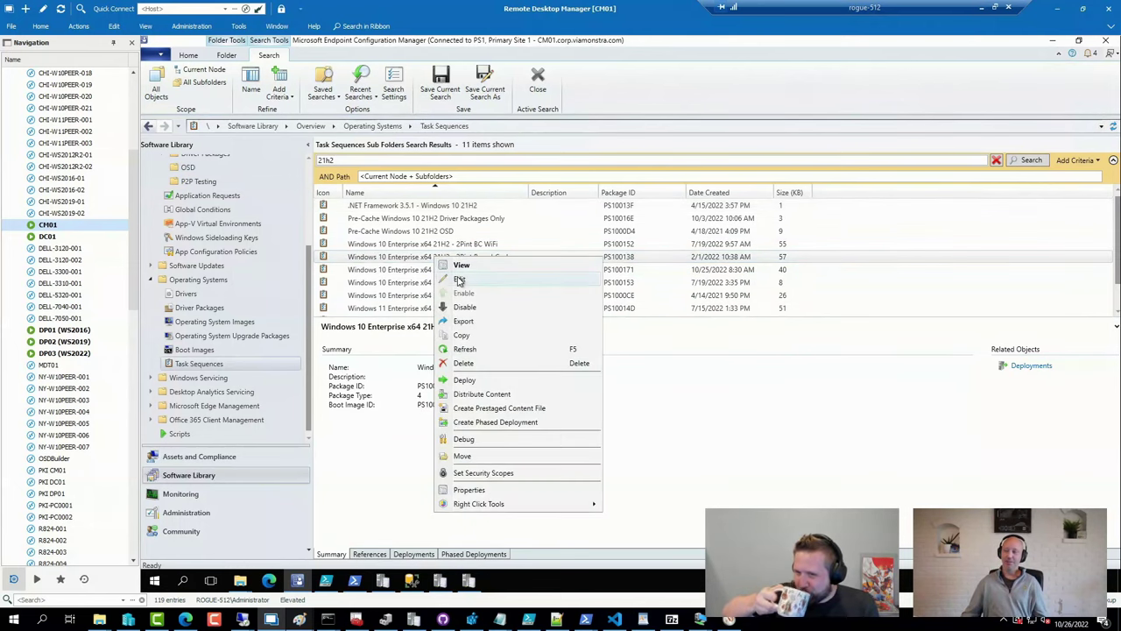
pyautogui.click(460, 279)
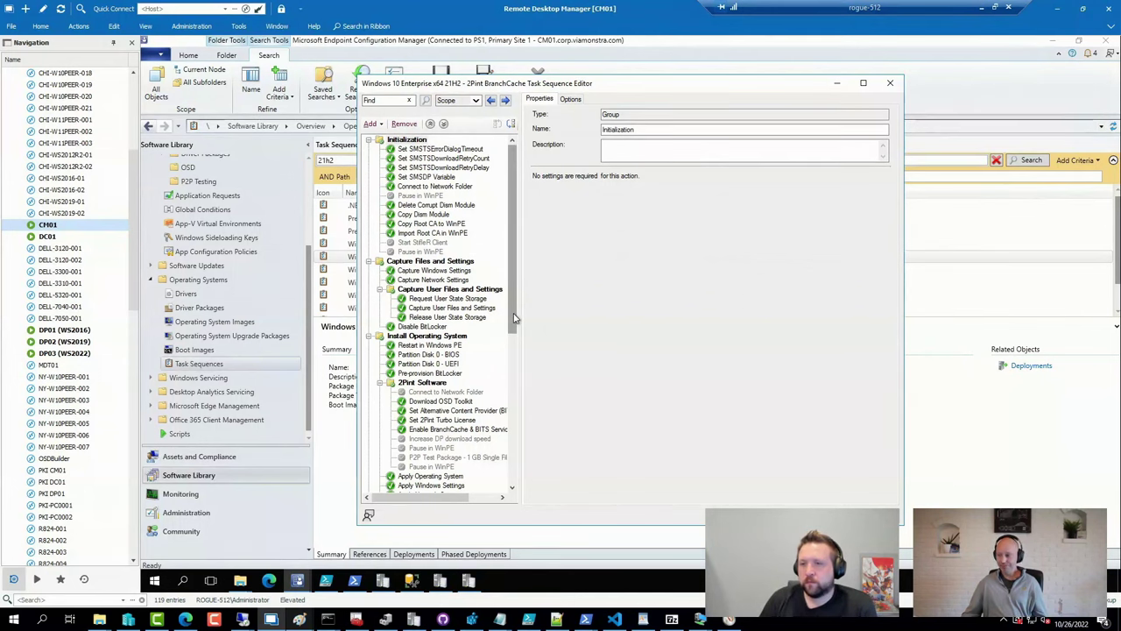
pyautogui.moveTo(512, 311); pyautogui.dragTo(512, 375)
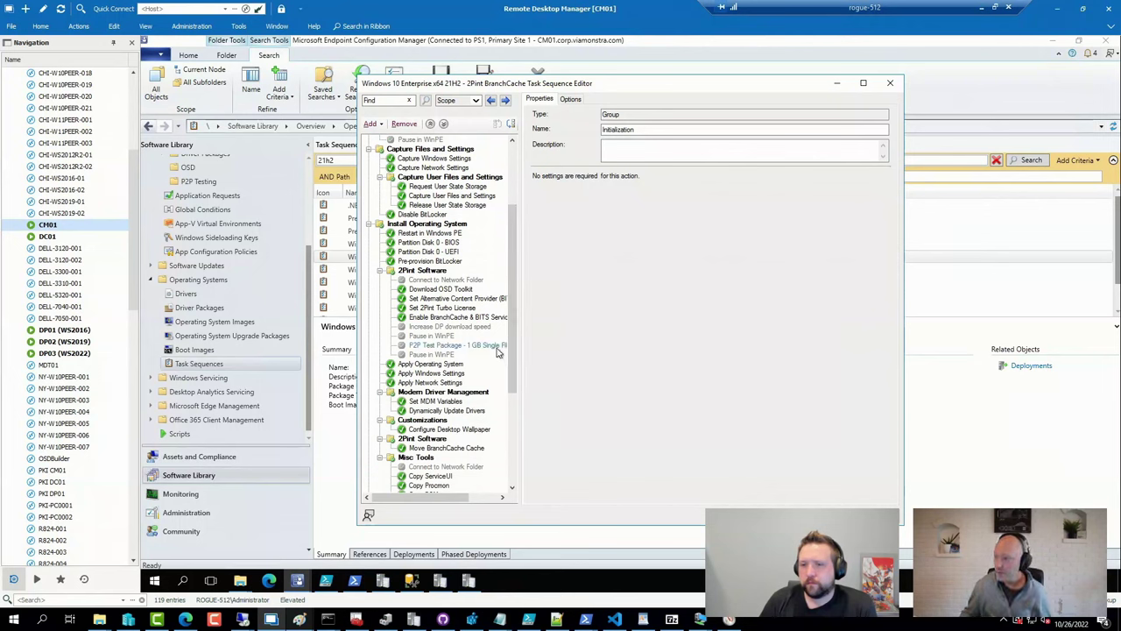
pyautogui.click(430, 364)
# Step: Browse the images for the Apply Operating System step, highlight the second Windows 10 Enterprise x64 21H2 image, and close everything without saving
pyautogui.click(863, 193)
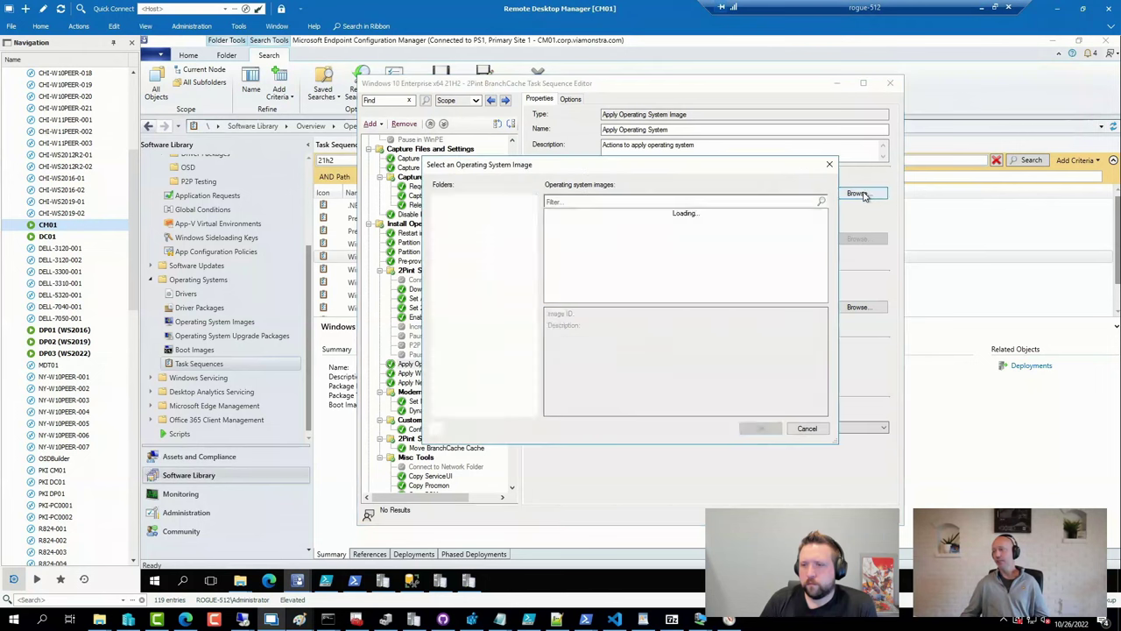
pyautogui.click(601, 245)
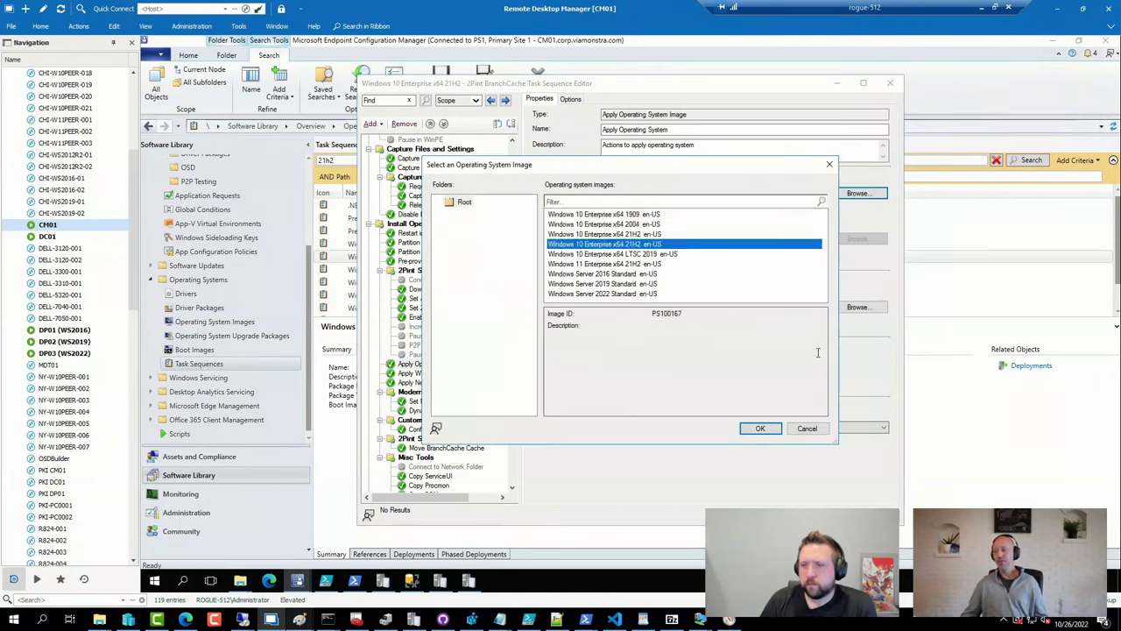
pyautogui.click(807, 430)
pyautogui.click(807, 512)
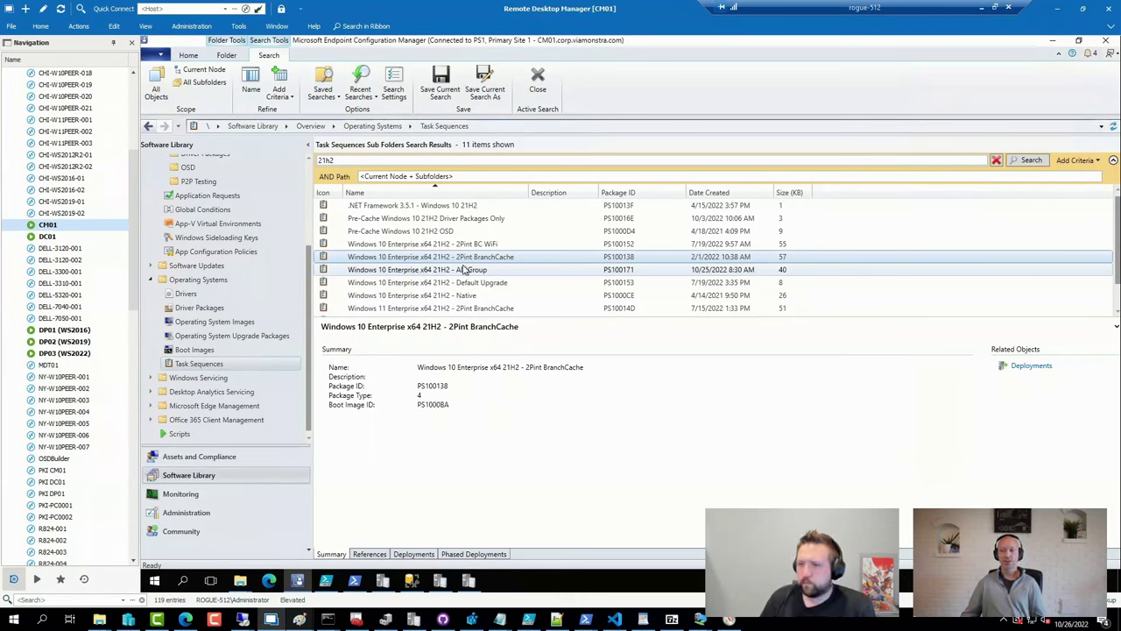
# Step: Show the operating system images, switch to PowerShell ISE and highlight the OSDBuilder script from the module installation through the update listing
pyautogui.click(217, 322)
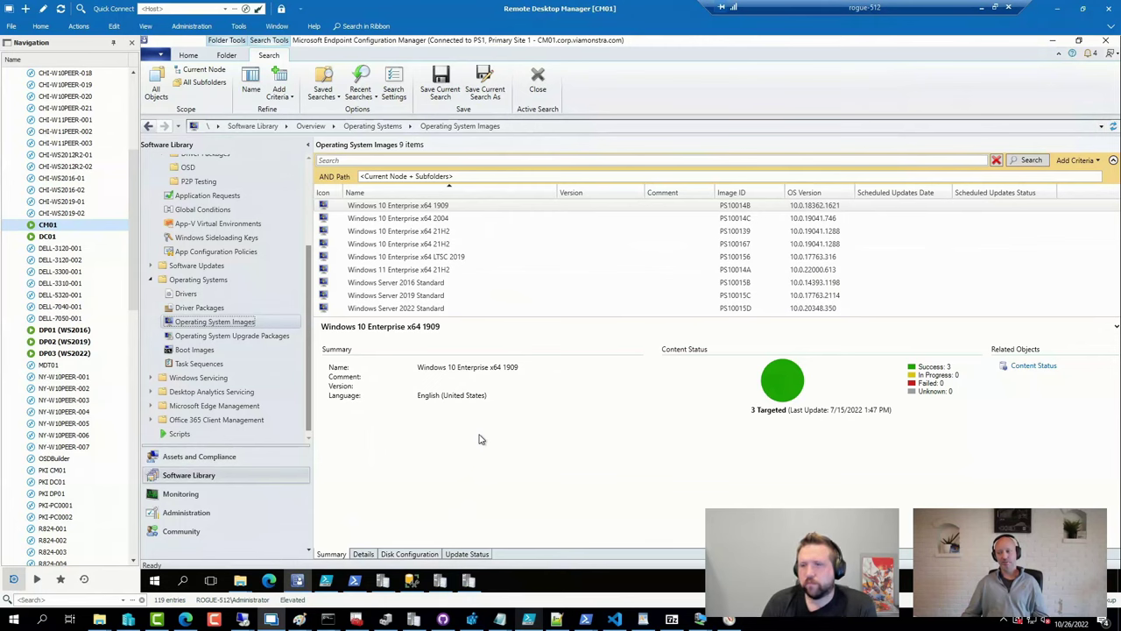
pyautogui.click(530, 624)
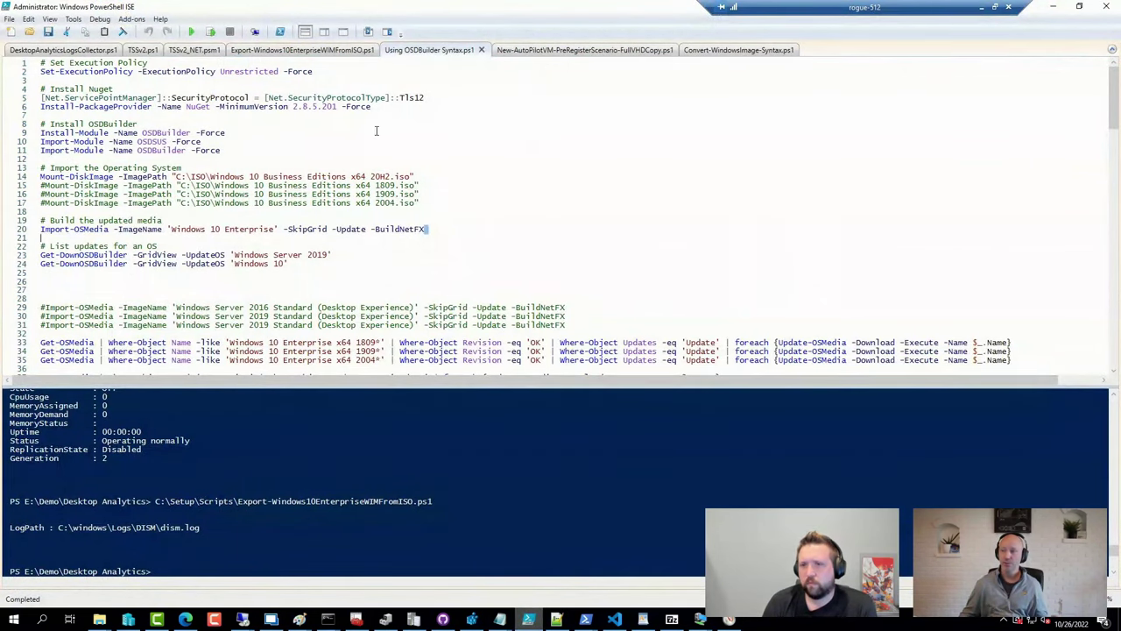
pyautogui.tripleClick(349, 266)
pyautogui.keyDown('shift'); pyautogui.click(40, 123); pyautogui.keyUp('shift')
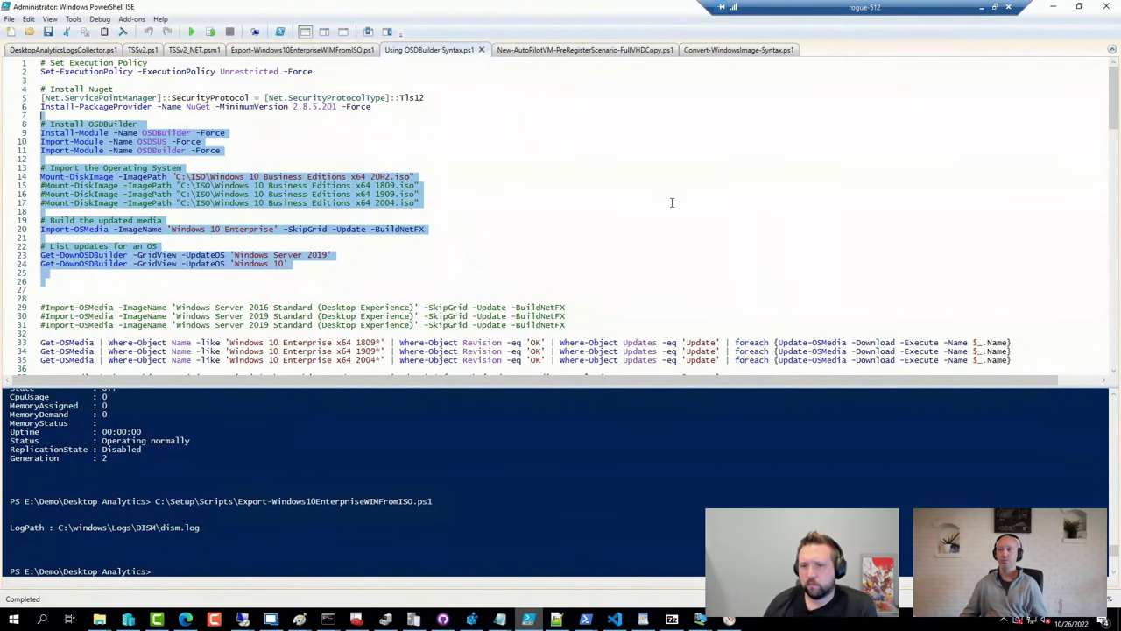
# Step: In Export-Windows10EnterpriseWIMFromISO.ps1, change the month in the active 21H2 ISO path to October
pyautogui.click(321, 51)
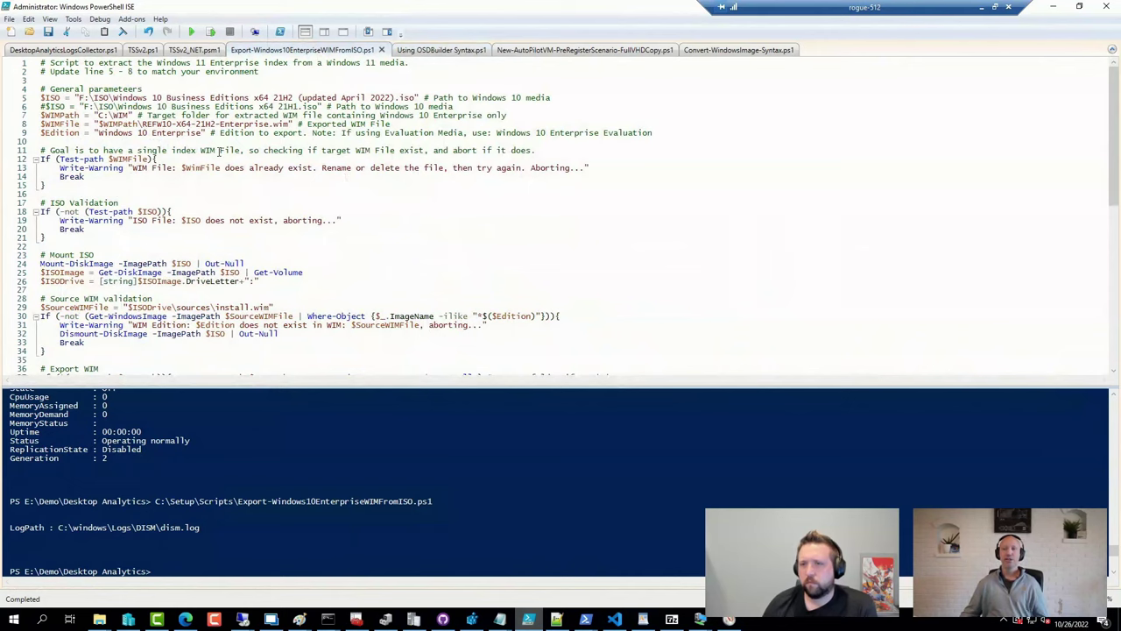
pyautogui.doubleClick(354, 99)
pyautogui.write('October')
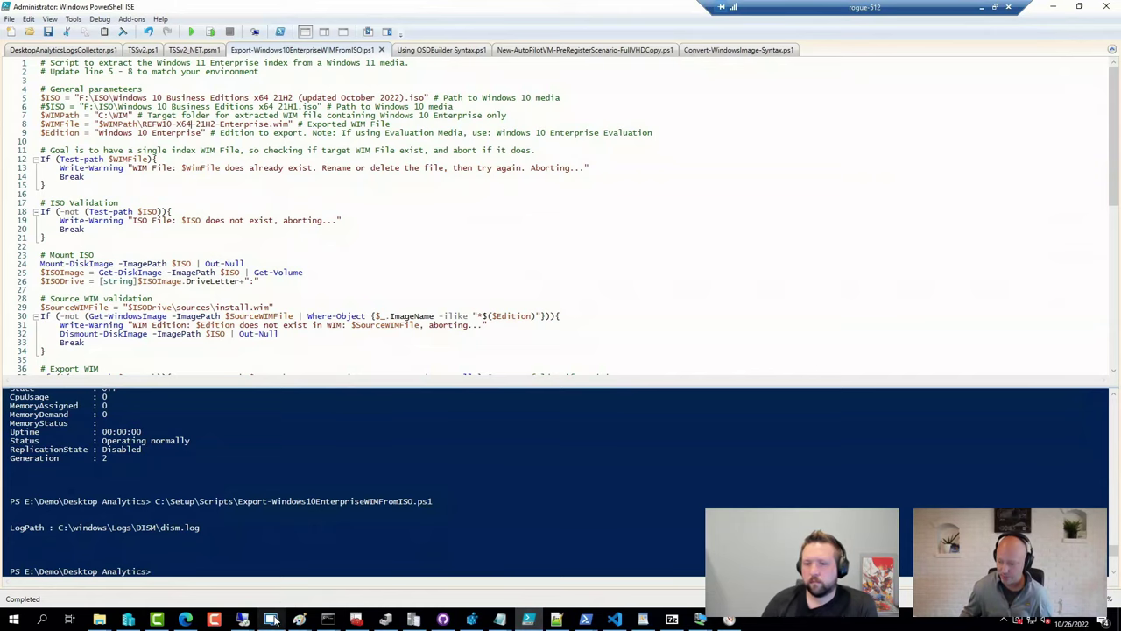
# Step: Switch to the Edge browser and search the Deployment Research site for "dart"
pyautogui.click(187, 620)
pyautogui.click(817, 287)
pyautogui.write('dartr')
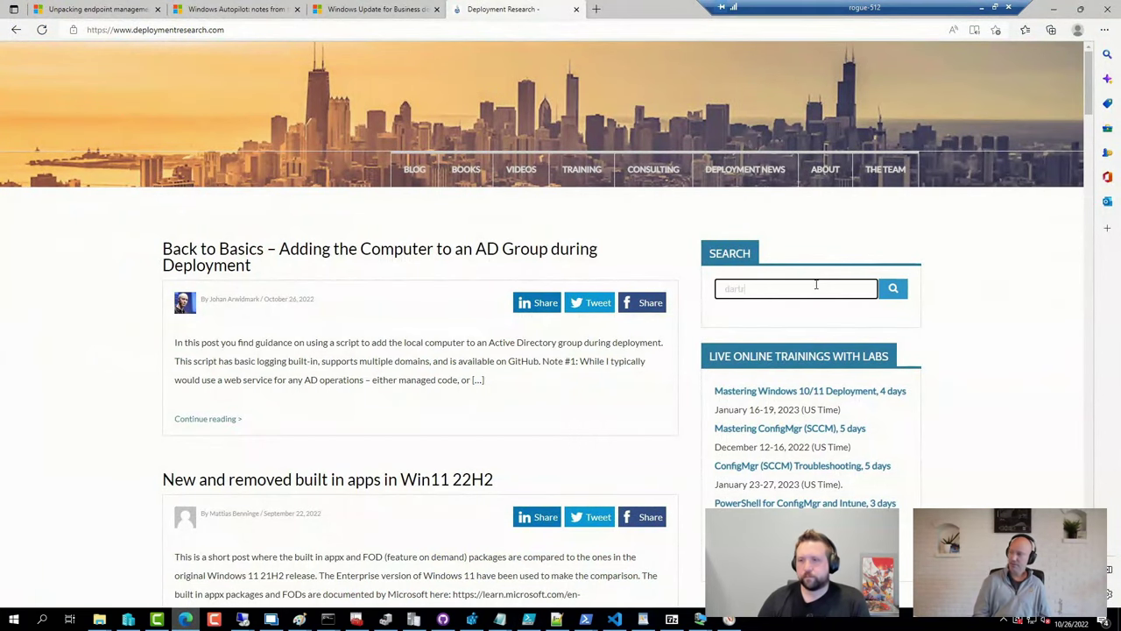
pyautogui.press('BackSpace')
pyautogui.press('Return')
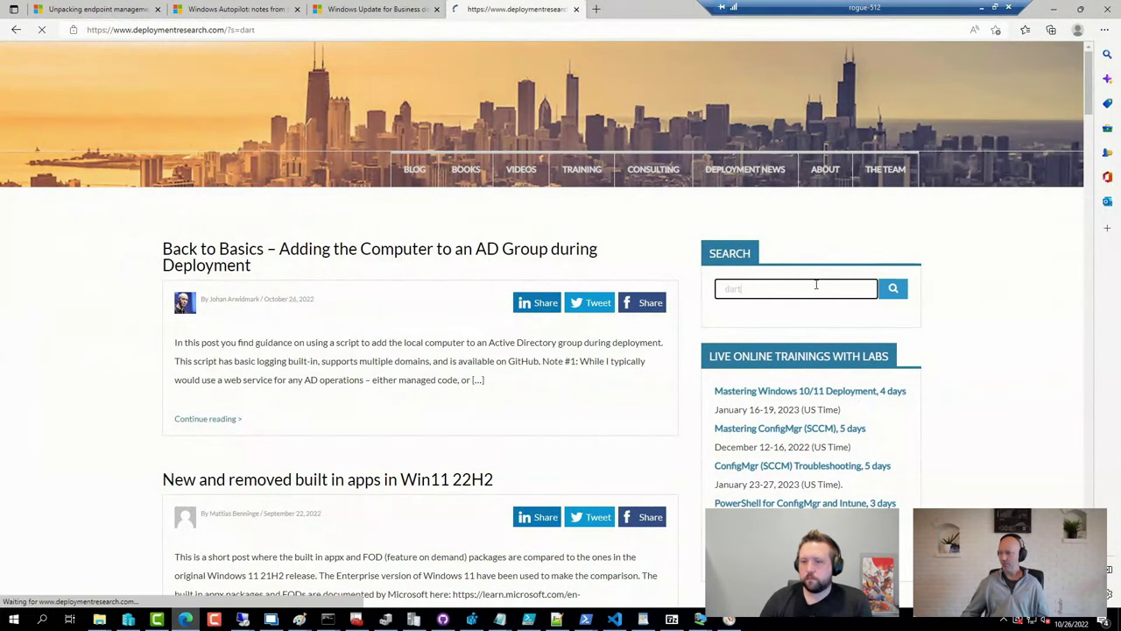
# Step: Open the article on adding DaRT to ConfigMgr boot images, check its MDT Lite Touch link, and return to the article
pyautogui.scroll(-4, 605, 445)
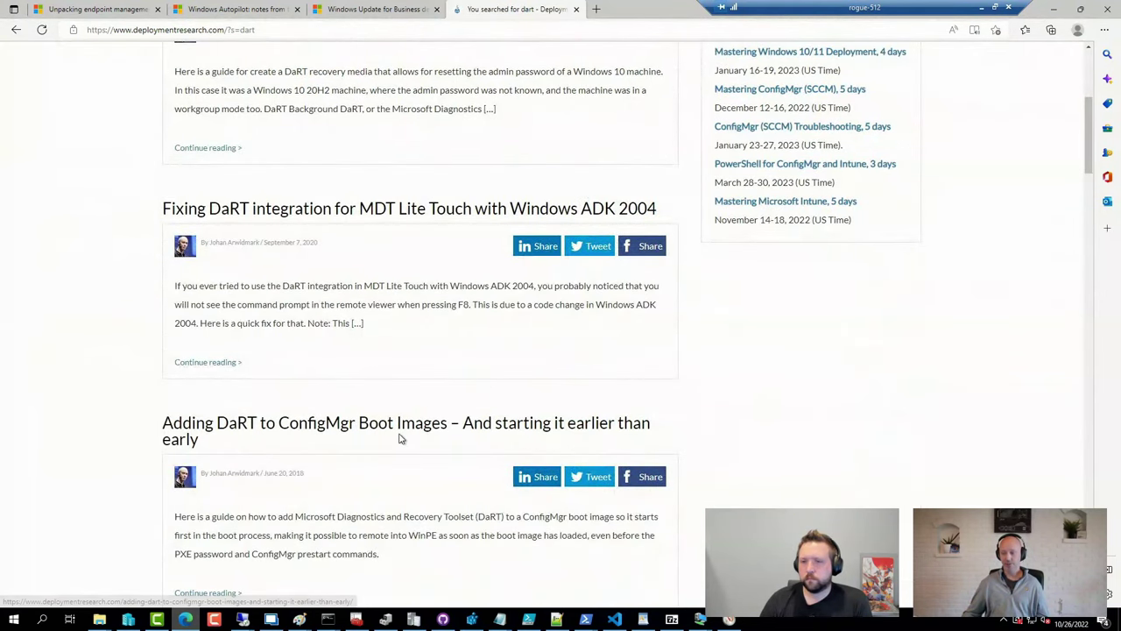
pyautogui.click(412, 436)
pyautogui.scroll(-3, 280, 359)
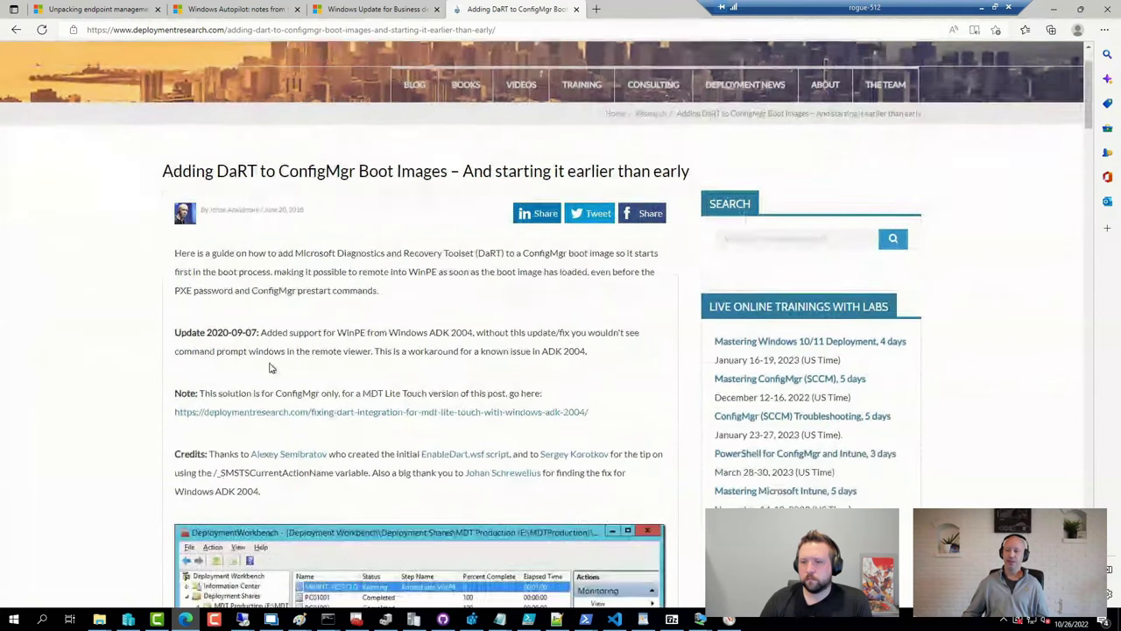
pyautogui.click(335, 242)
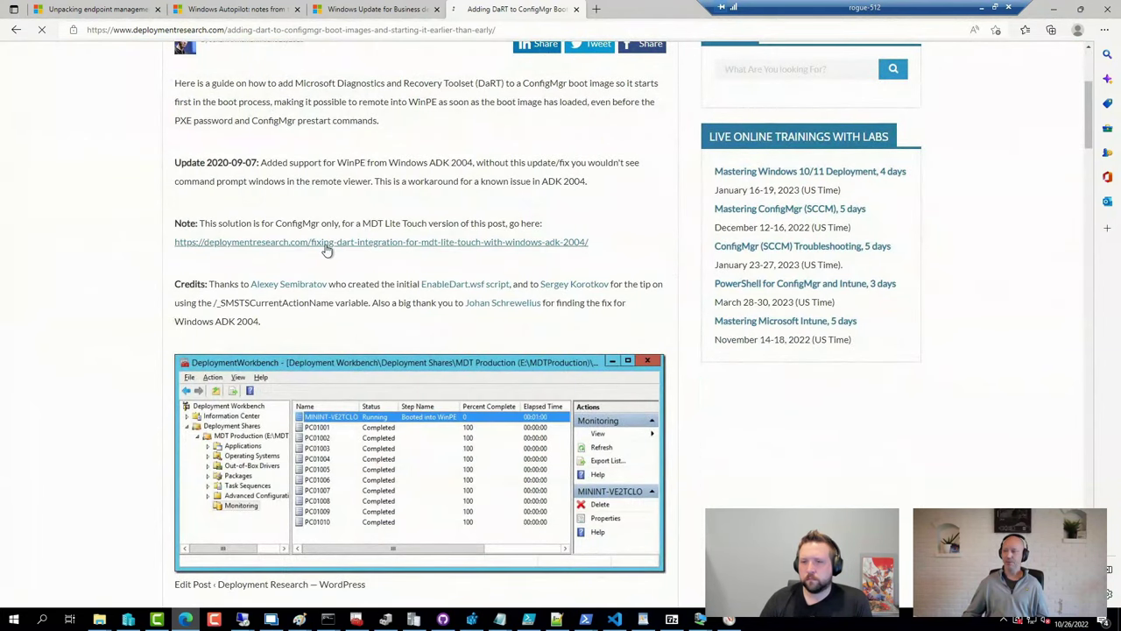
pyautogui.click(16, 28)
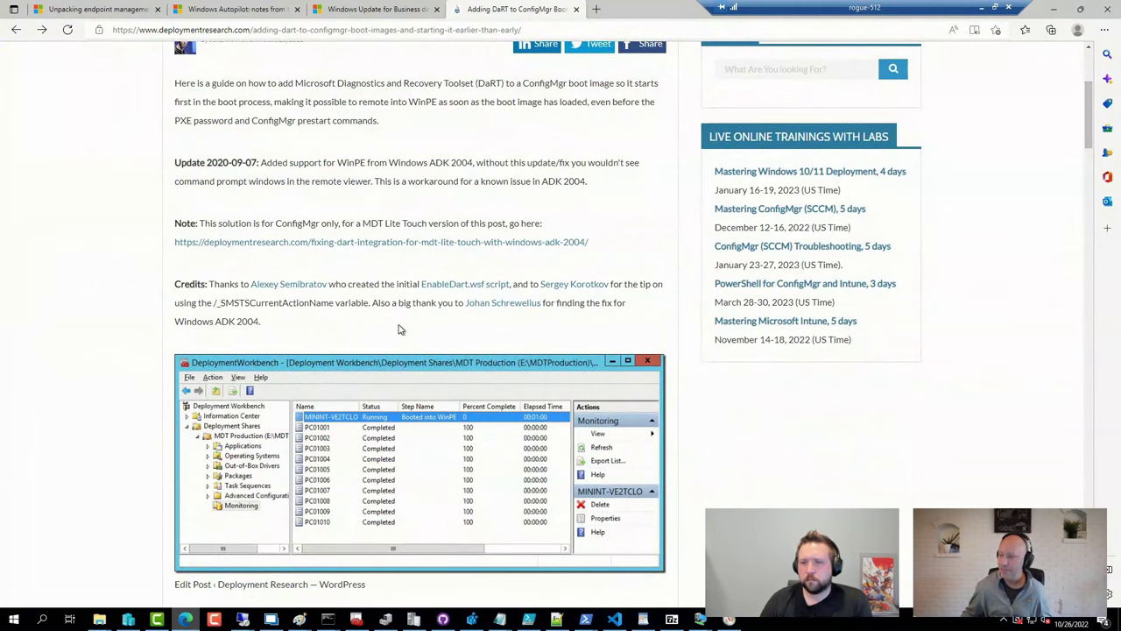
# Step: Open the article's EnableDaRT sample files on GitHub and review Add-DaRTtoBootImage.ps1 through its distribution status loop
pyautogui.scroll(-5, 398, 329)
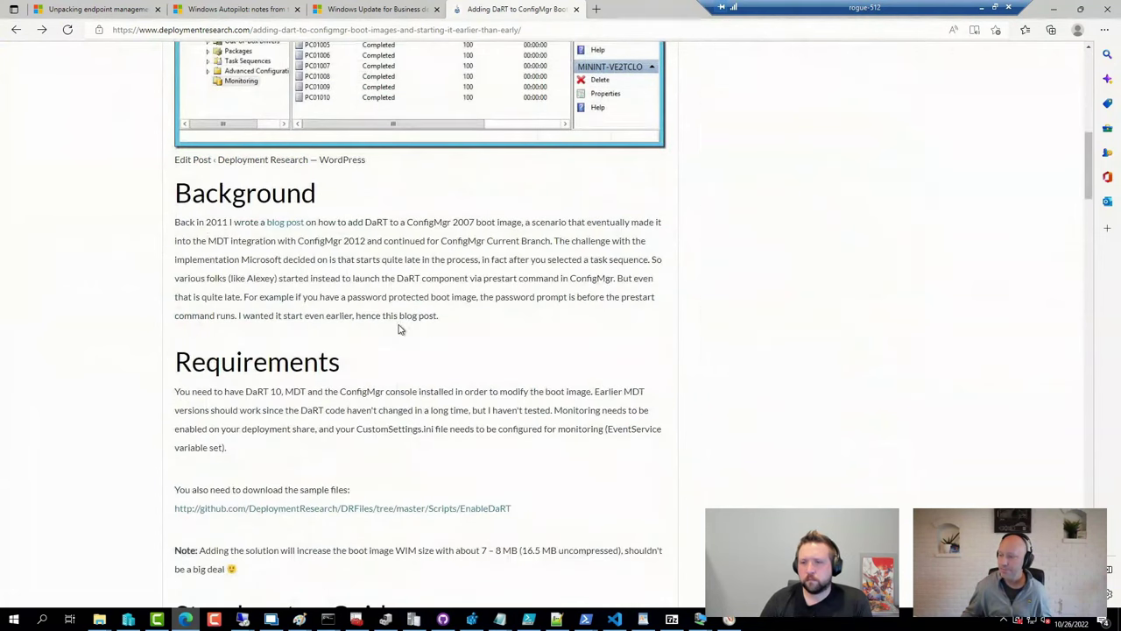
pyautogui.click(388, 510)
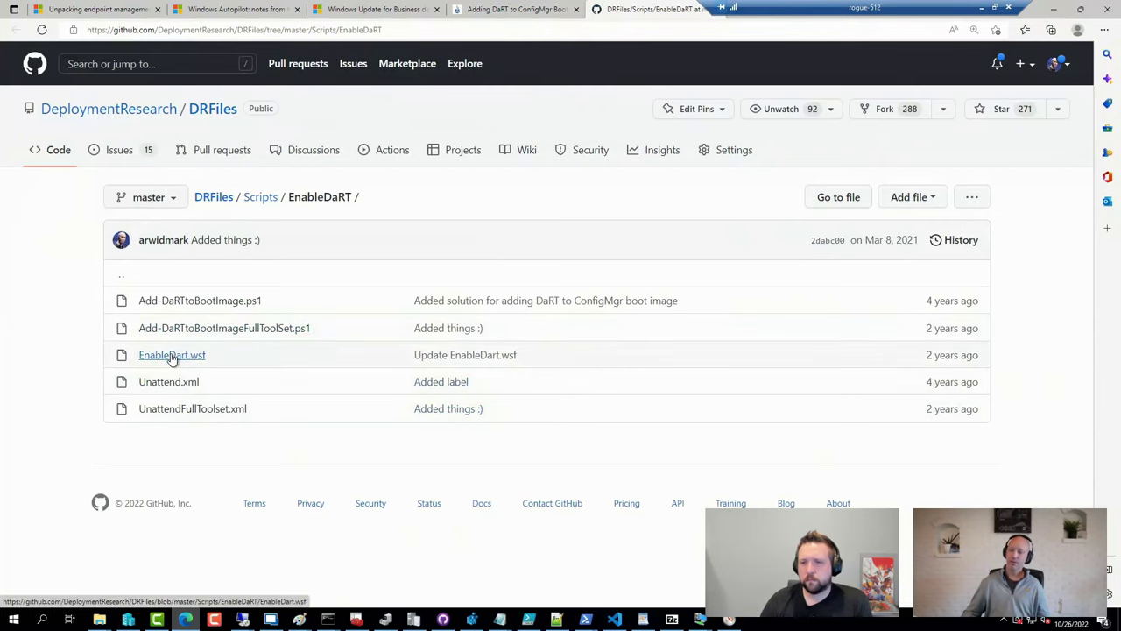
pyautogui.click(206, 306)
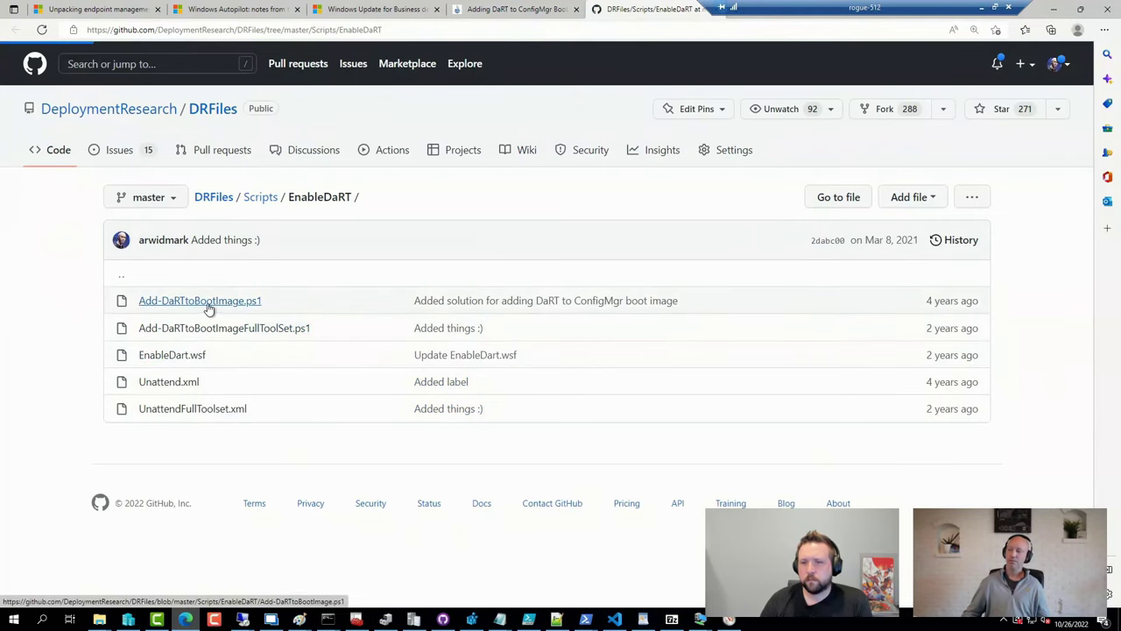
pyautogui.scroll(-13, 325, 307)
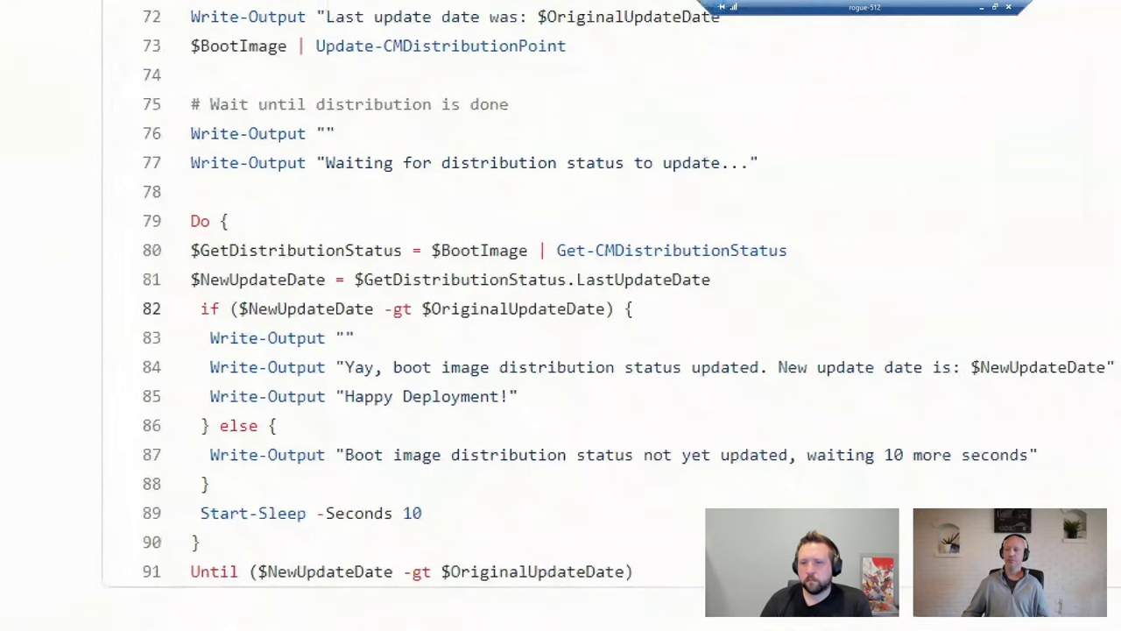
pyautogui.moveTo(71, 46)
pyautogui.mouseDown()
pyautogui.moveTo(898, 539)
pyautogui.moveTo(925, 582)
pyautogui.mouseUp()
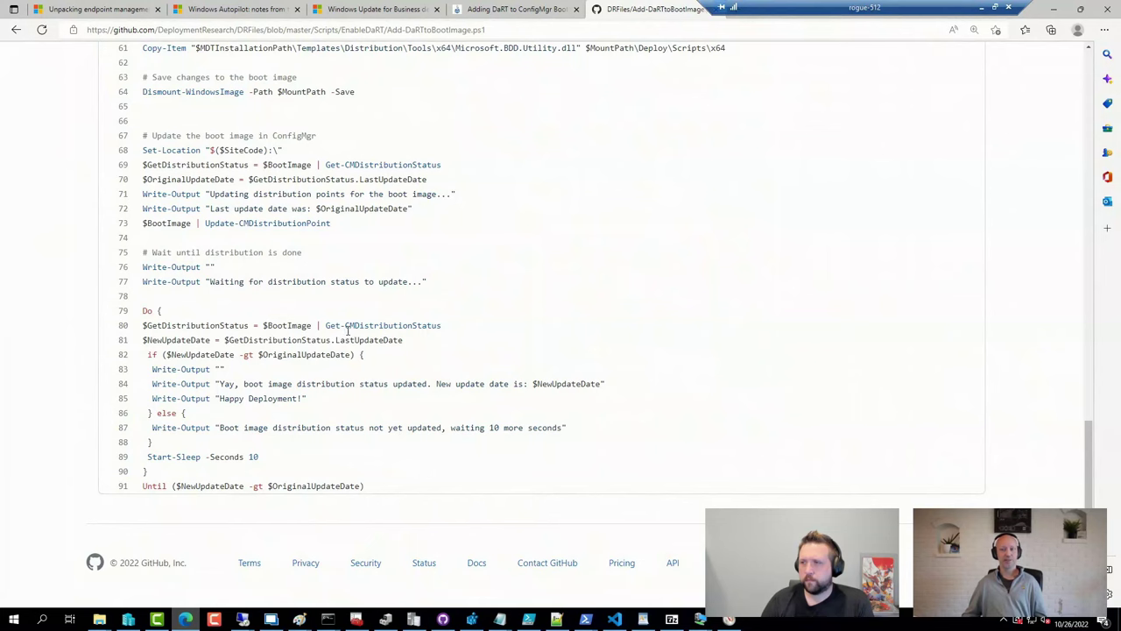
# Step: Switch back to the Configuration Manager session and examine the Schedule Updates option for the first Windows 10 Enterprise x64 21H2 image
pyautogui.click(270, 619)
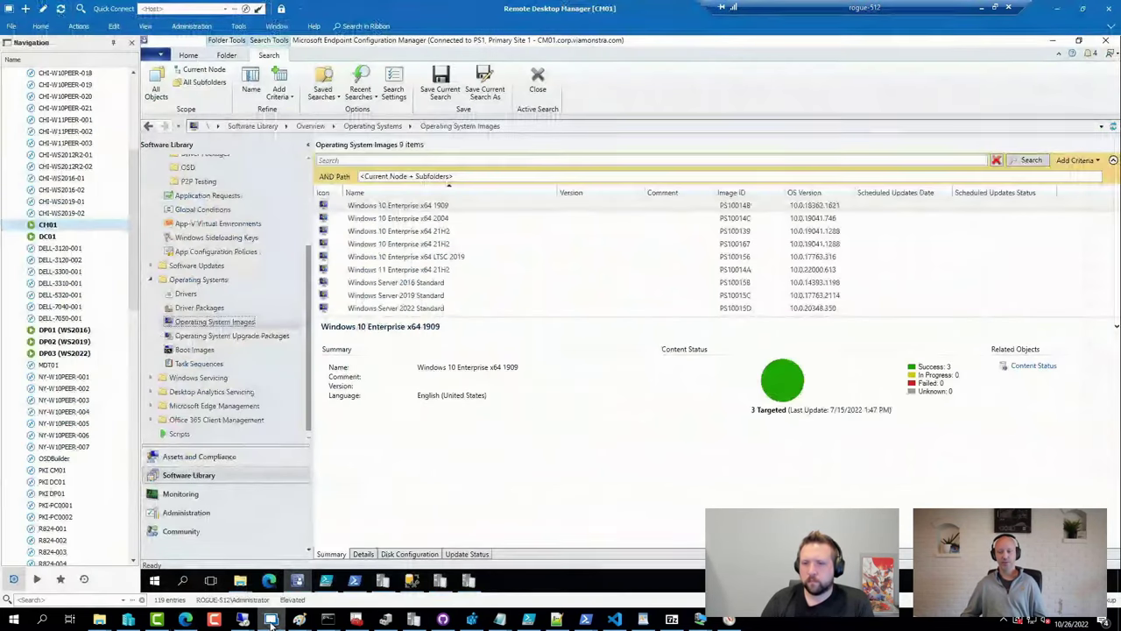
pyautogui.rightClick(219, 325)
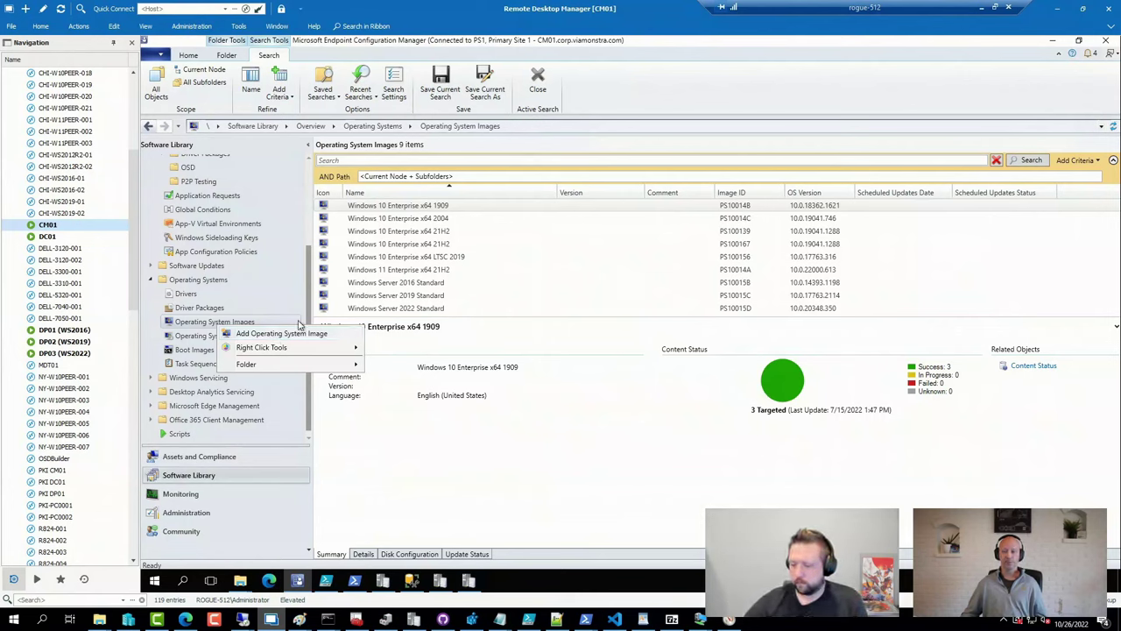
pyautogui.click(207, 326)
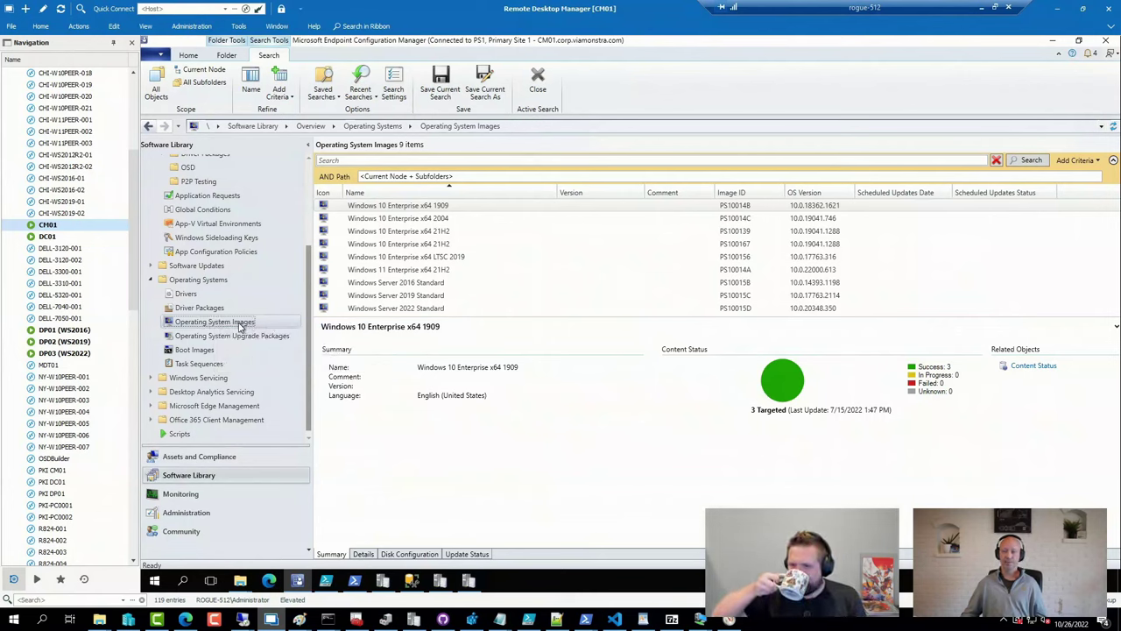
pyautogui.rightClick(419, 233)
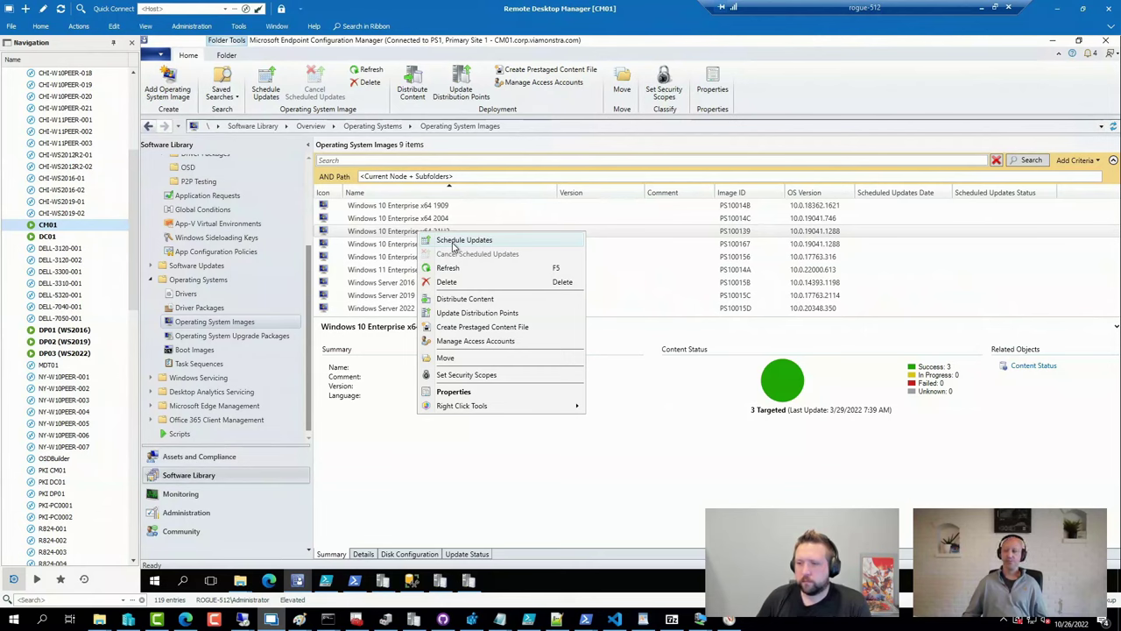
pyautogui.click(338, 481)
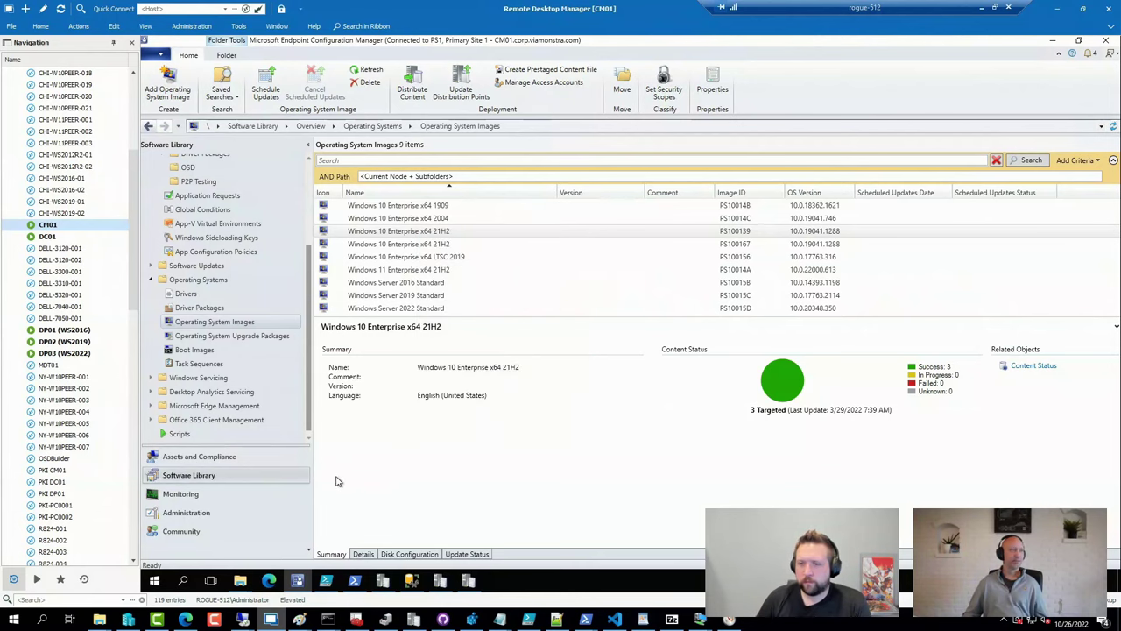